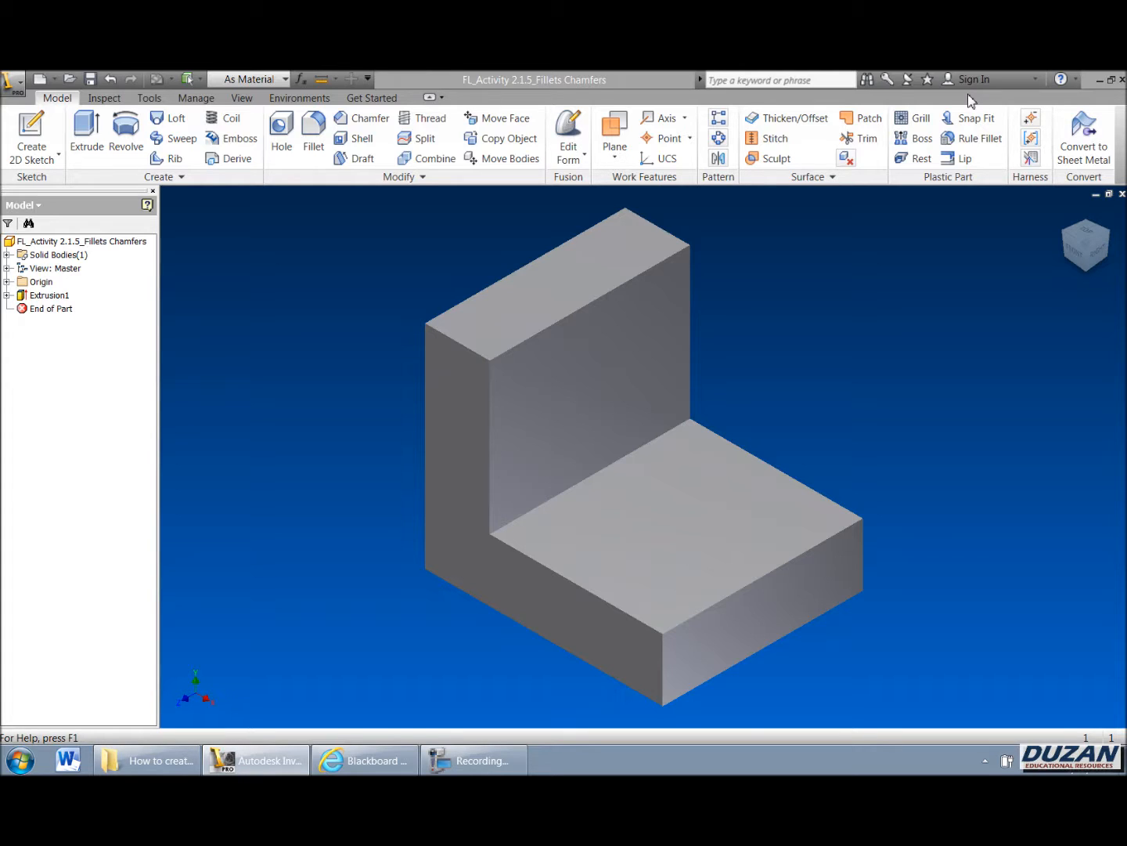
- Switch to the Blackboard page in the browser, review the fillet exercise's figure and instructions, and return to Autodesk Inventor
{"action": "left_click", "coordinate": [344, 761]}
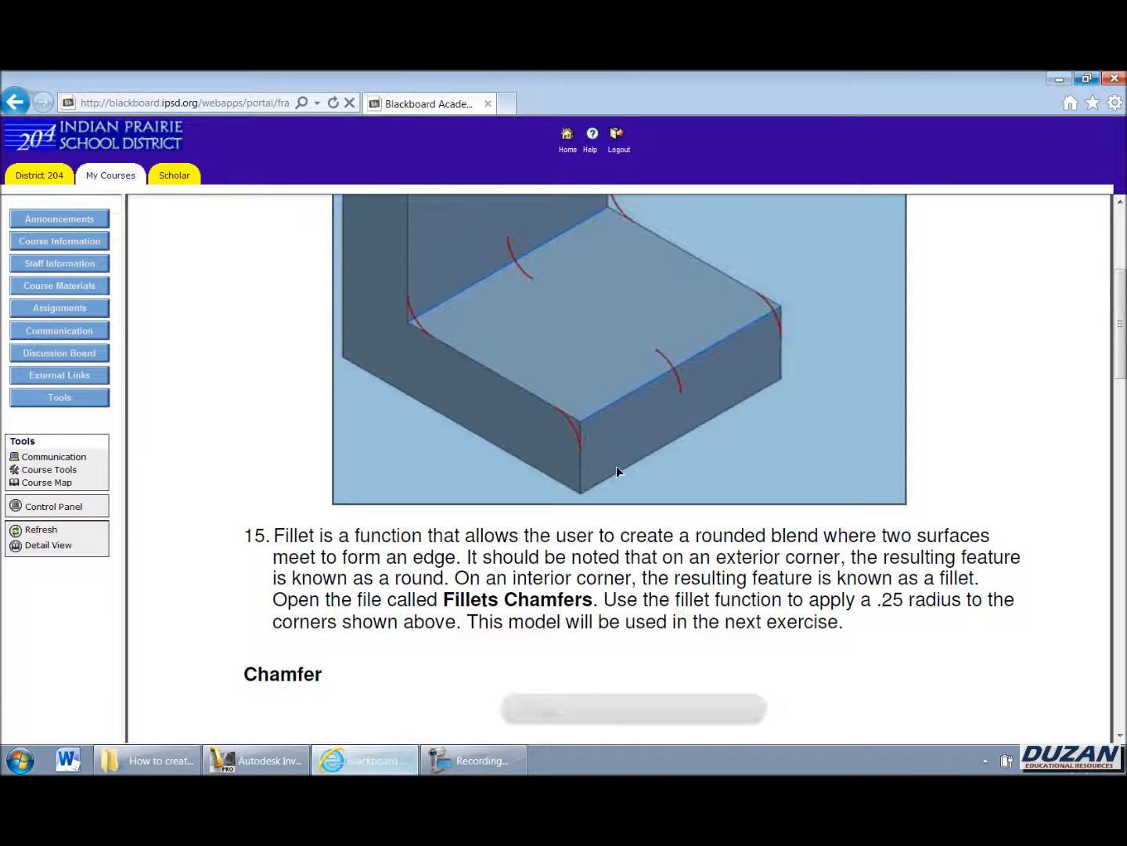
{"action": "scroll", "coordinate": [642, 466], "scroll_direction": "up", "scroll_amount": 5}
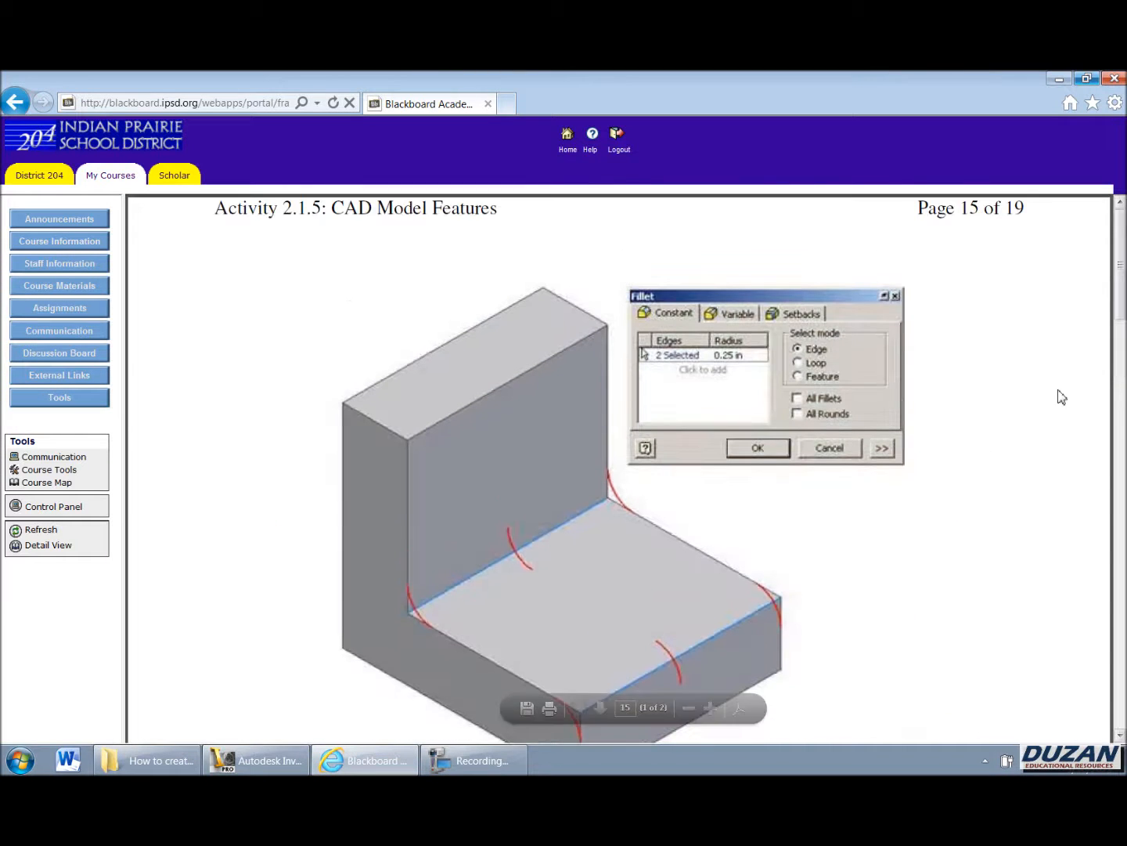
{"action": "scroll", "coordinate": [1019, 399], "scroll_direction": "down", "scroll_amount": 2}
{"action": "scroll", "coordinate": [1021, 401], "scroll_direction": "up", "scroll_amount": 1}
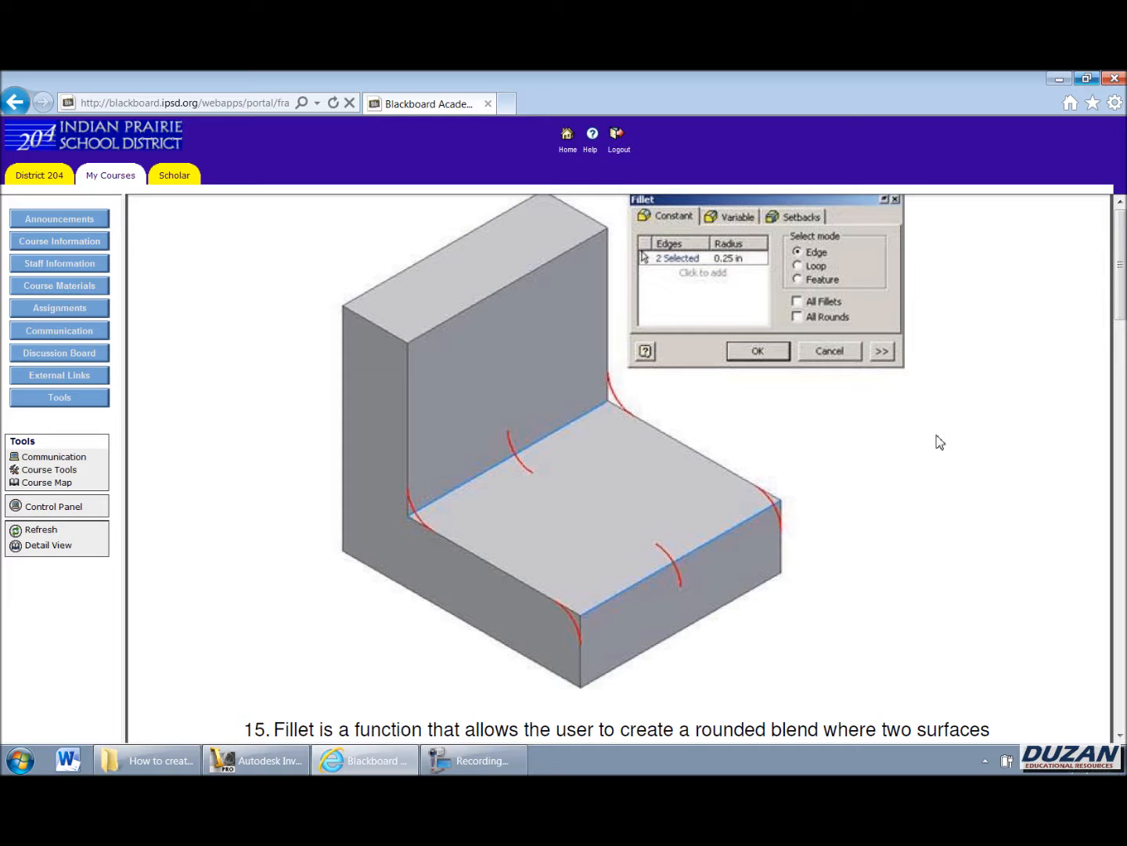
{"action": "scroll", "coordinate": [694, 414], "scroll_direction": "down", "scroll_amount": 3}
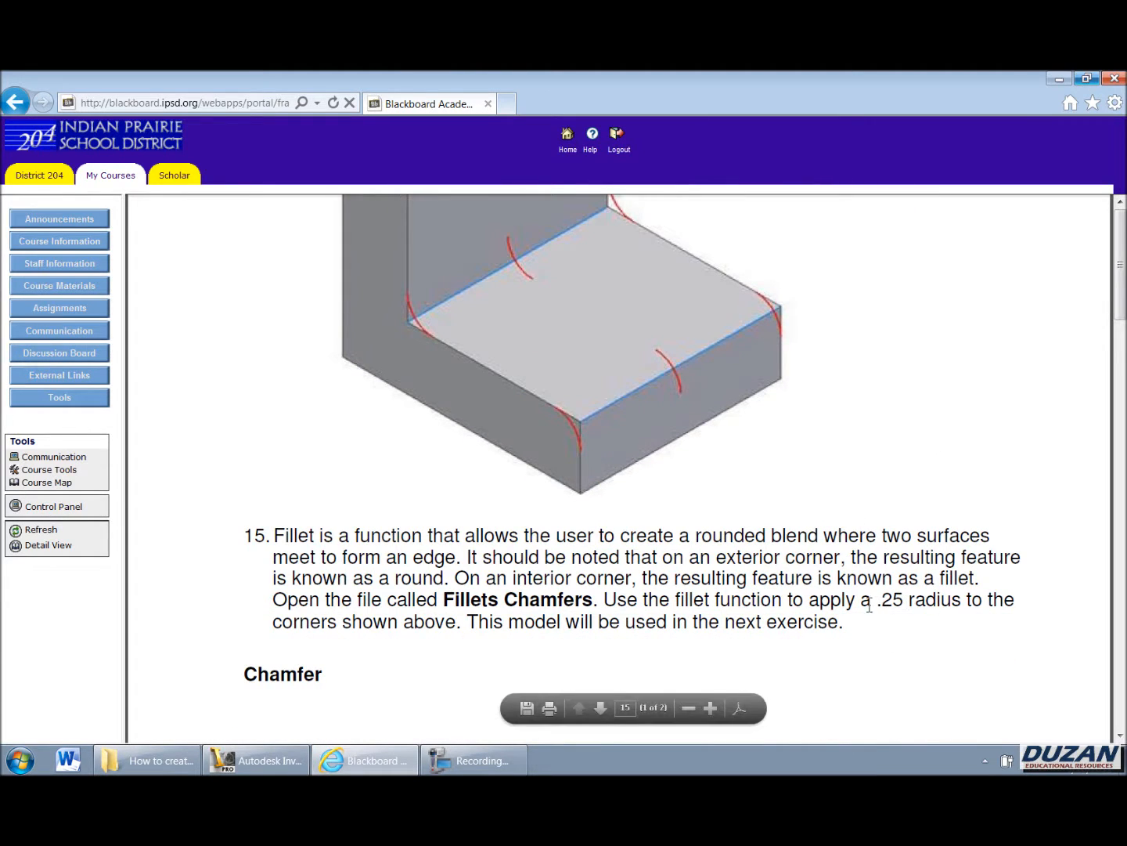
{"action": "left_click", "coordinate": [264, 760]}
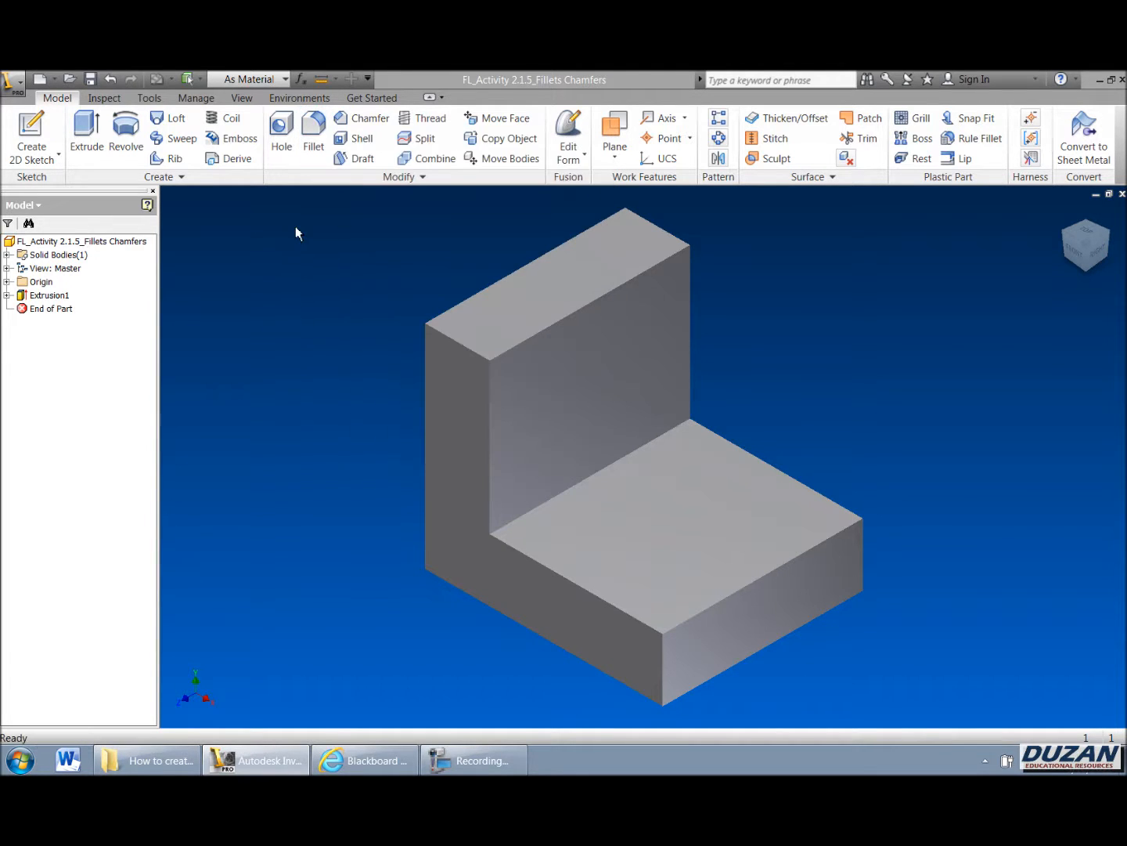
{"action": "left_click", "coordinate": [367, 761]}
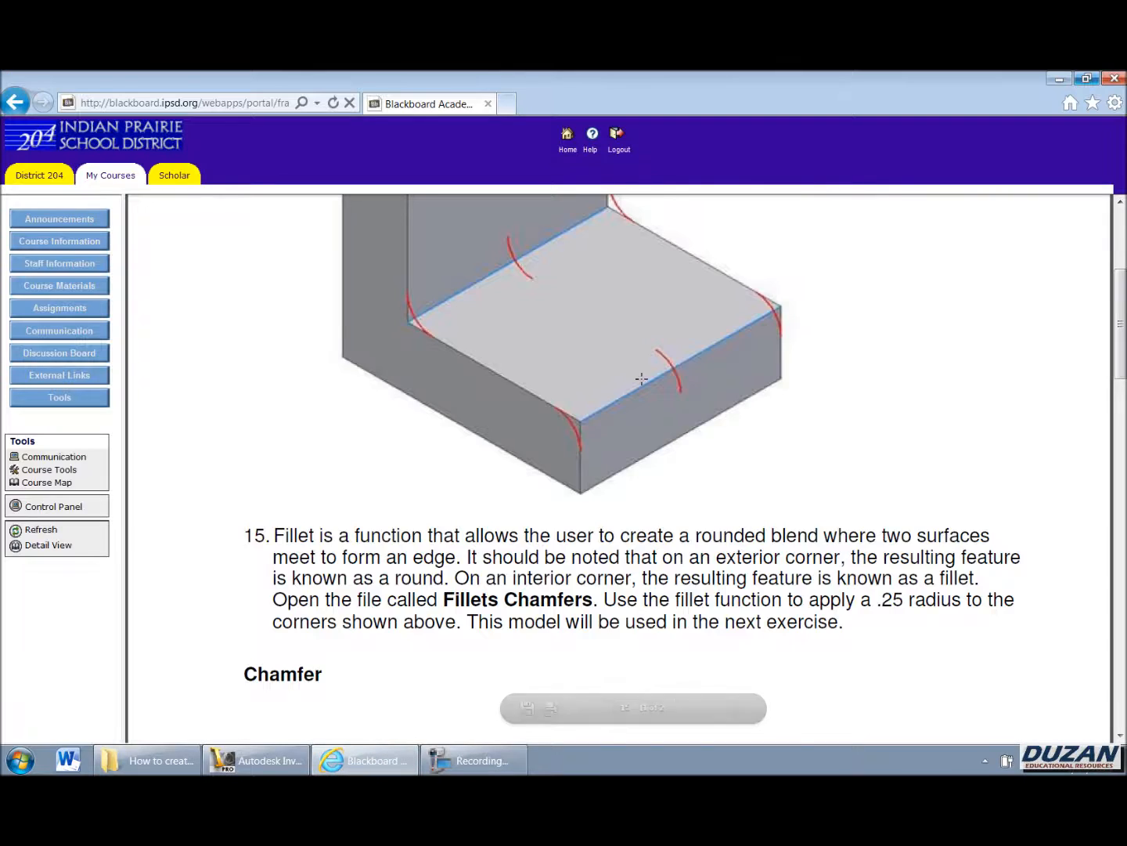
{"action": "scroll", "coordinate": [680, 402], "scroll_direction": "up", "scroll_amount": 2}
{"action": "scroll", "coordinate": [680, 401], "scroll_direction": "up", "scroll_amount": 1}
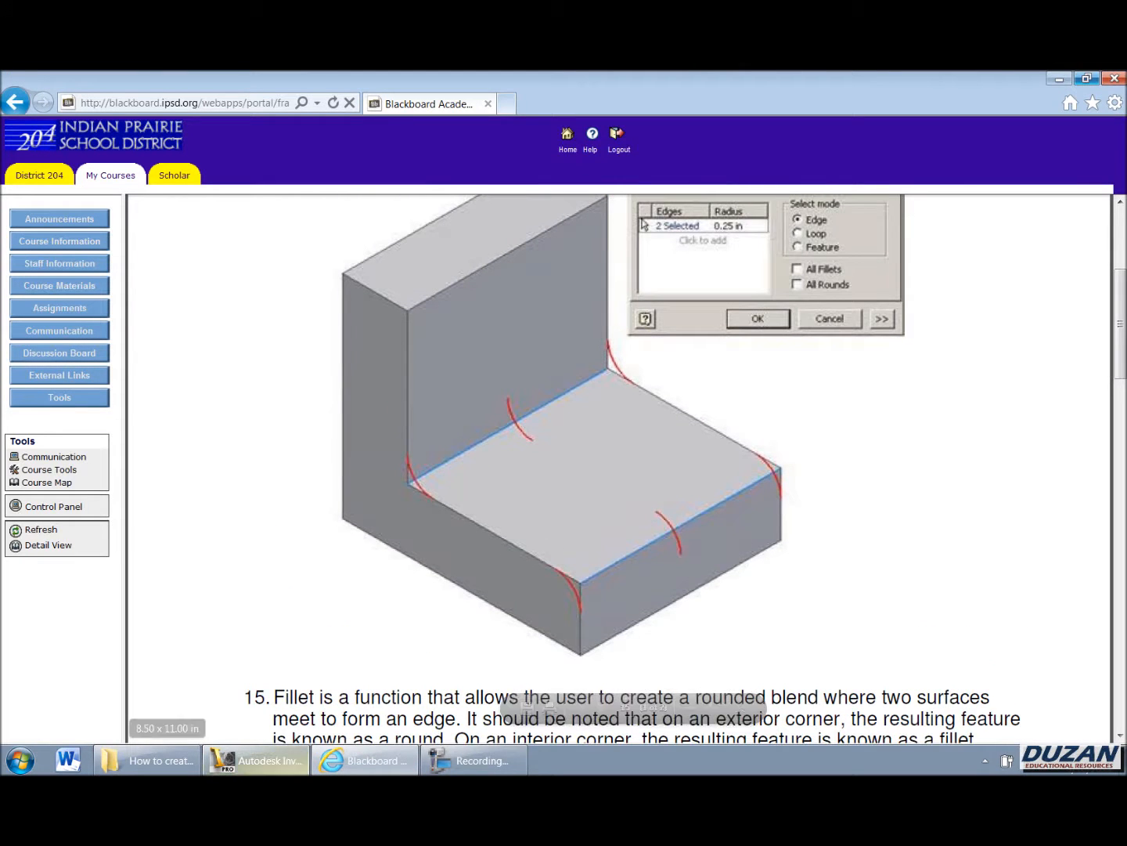
{"action": "left_click", "coordinate": [281, 751]}
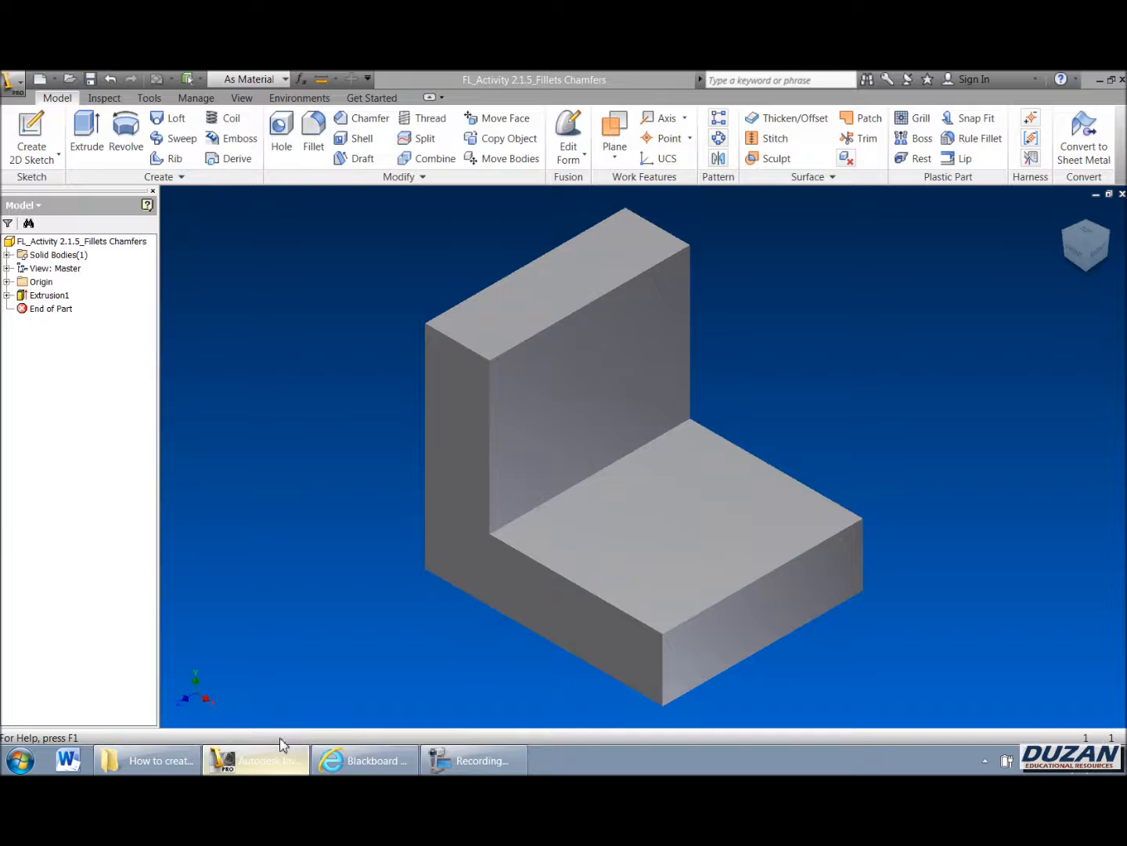
- Try a constant fillet with a .25 radius on the upright's front top edge, and cancel it
{"action": "left_click", "coordinate": [314, 133]}
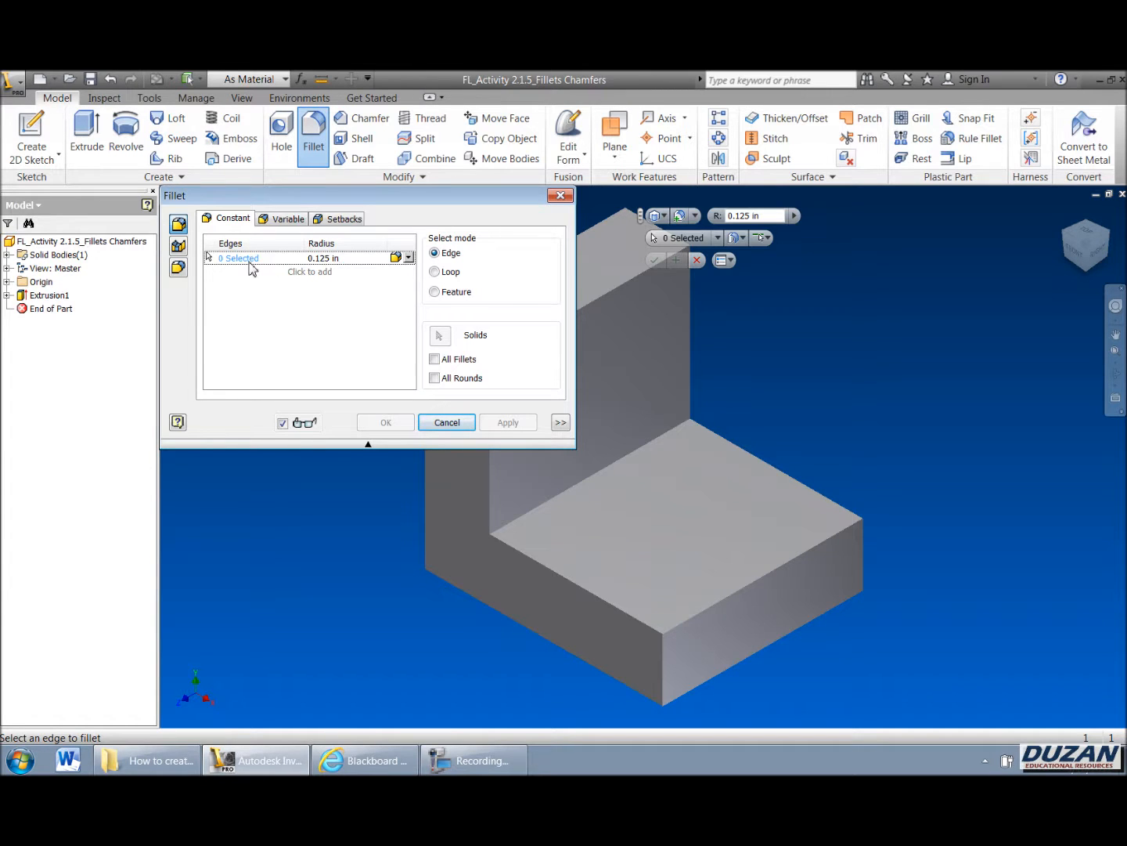
{"action": "left_click", "coordinate": [341, 261]}
{"action": "type", "text": ".025"}
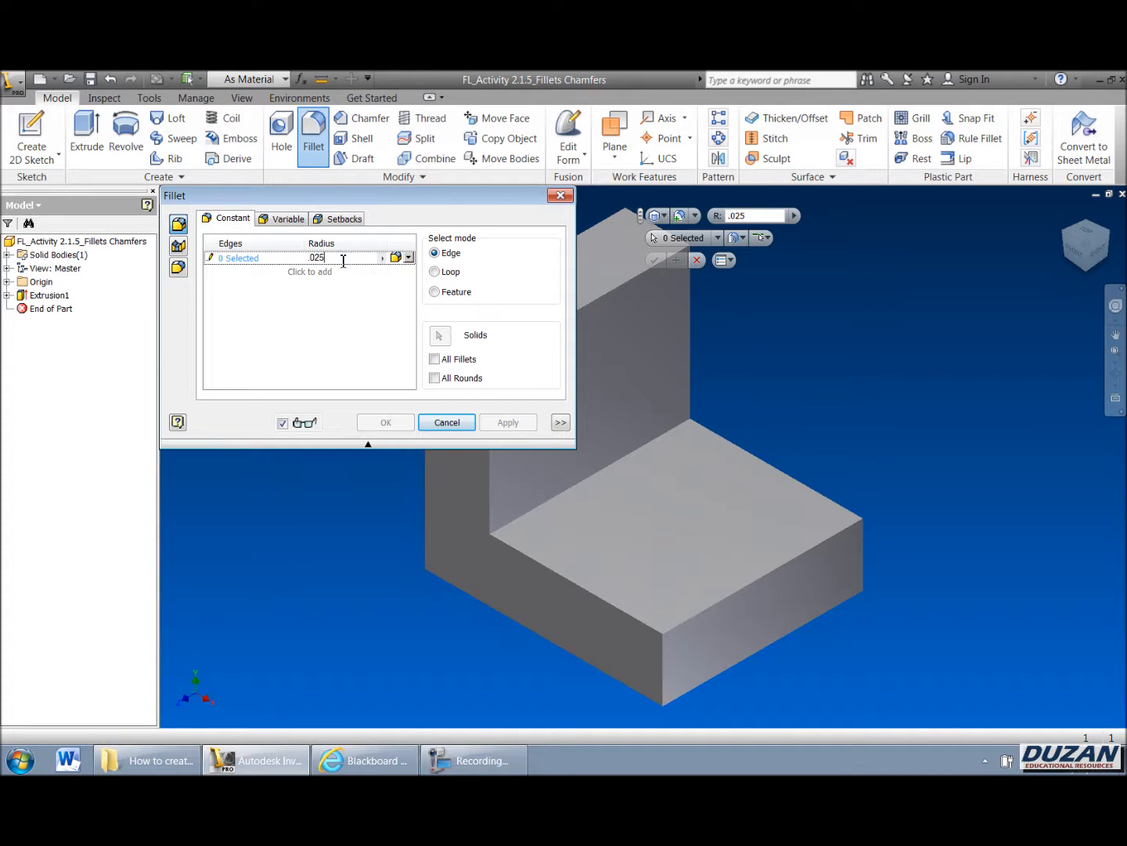
{"action": "key", "text": "BackSpace"}
{"action": "left_click", "coordinate": [332, 294]}
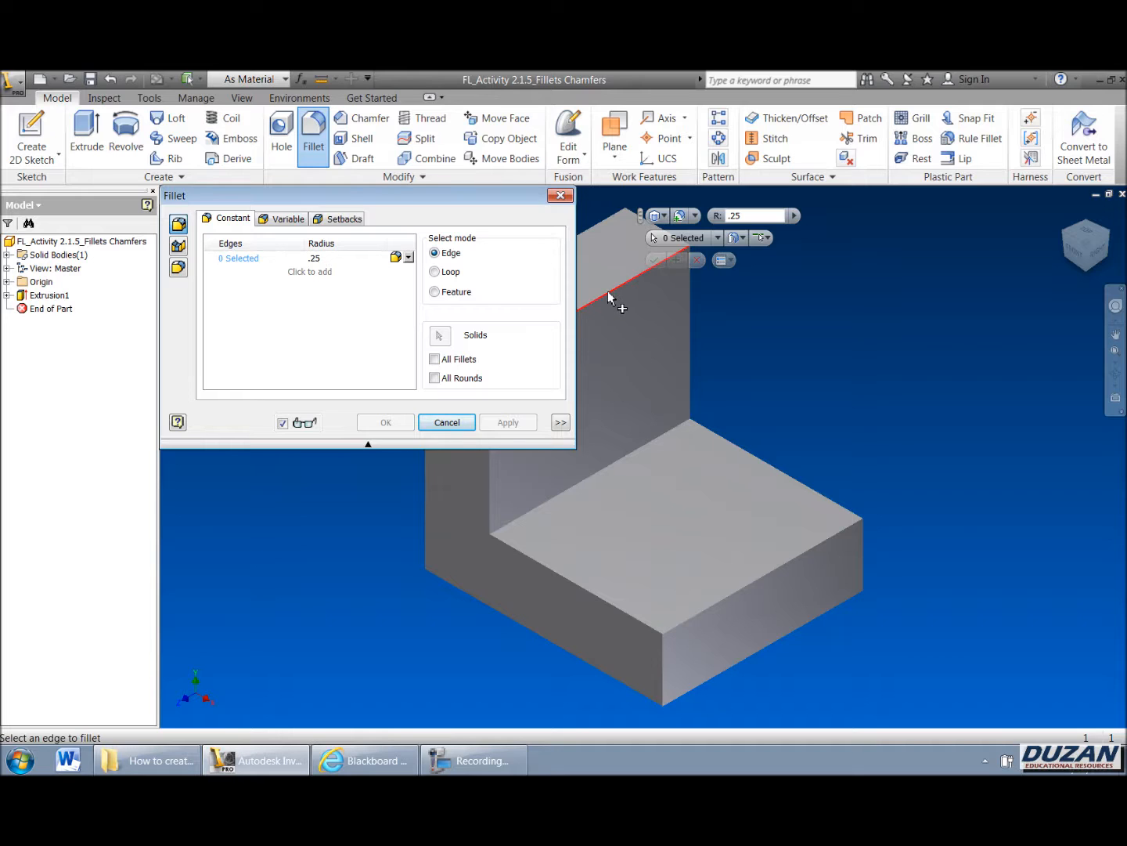
{"action": "left_click", "coordinate": [610, 300]}
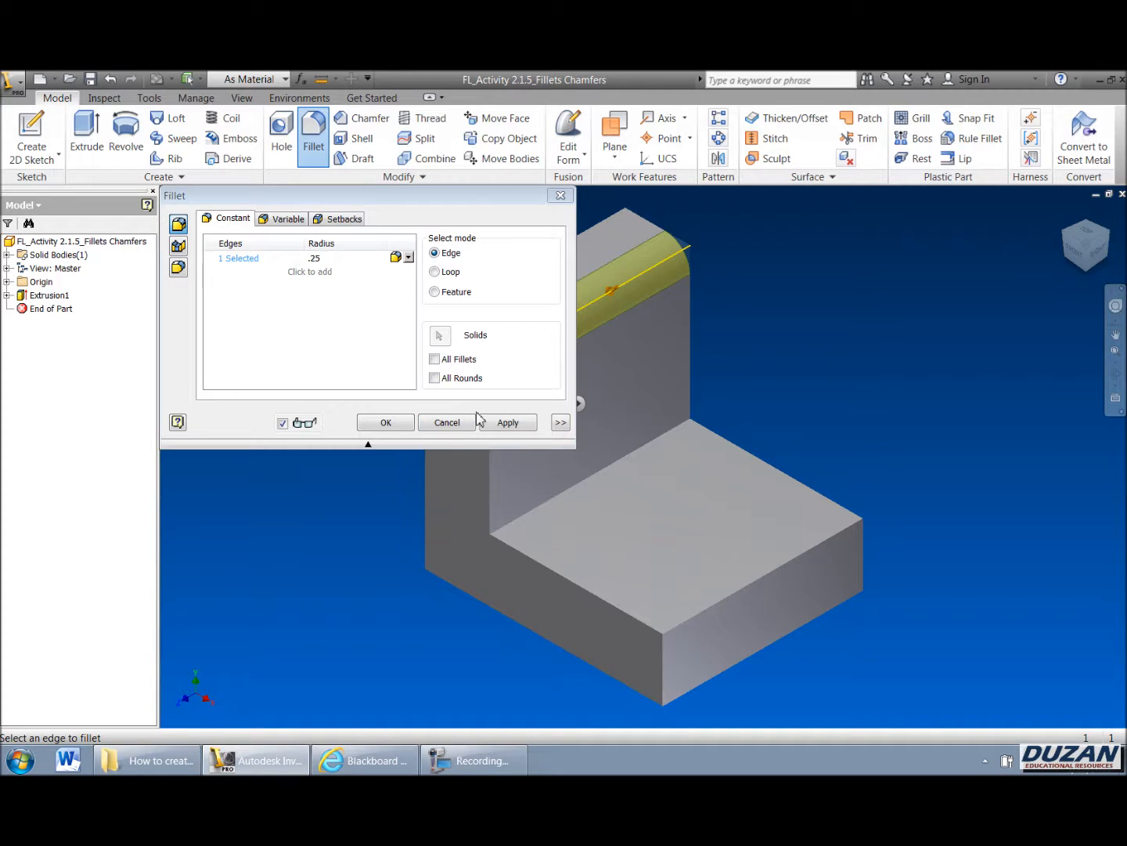
{"action": "left_click", "coordinate": [447, 422]}
- Fillet the interior corner edge and the base's front top edge with a .25 radius, and undo the fillet
{"action": "left_click", "coordinate": [314, 135]}
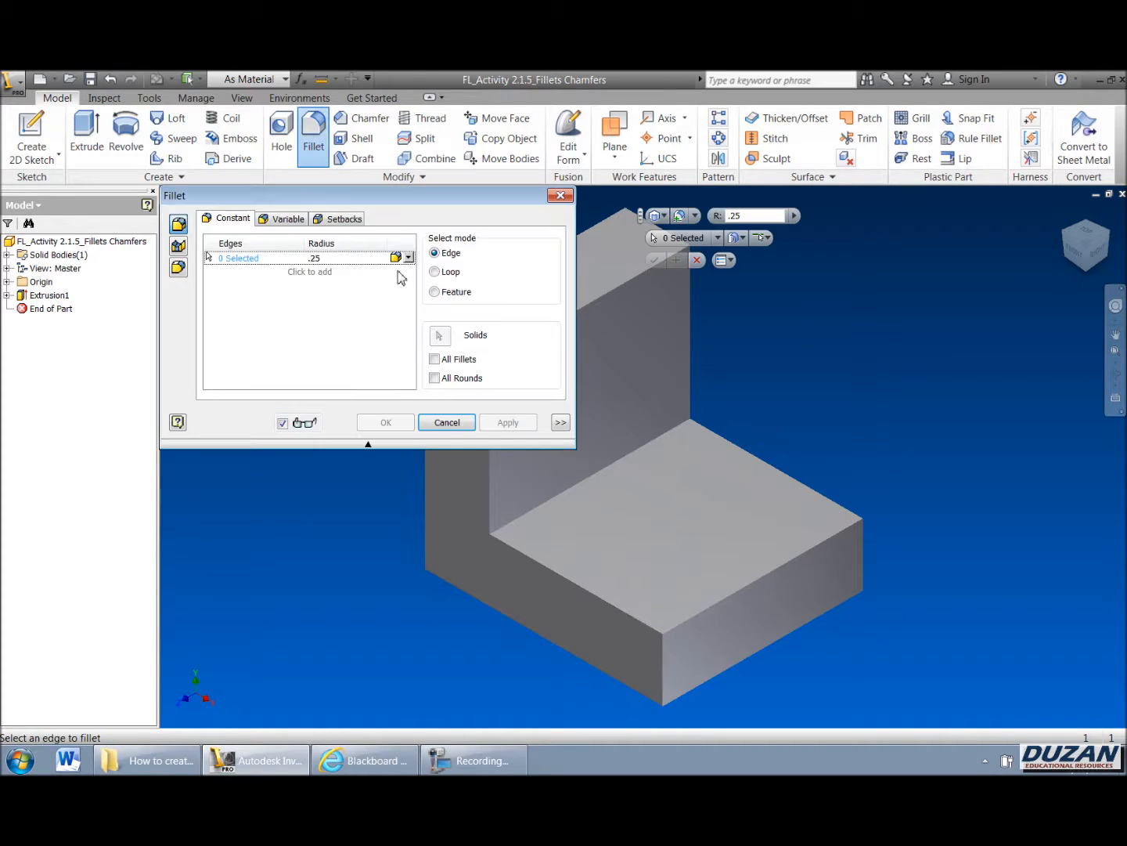
{"action": "left_click", "coordinate": [645, 446]}
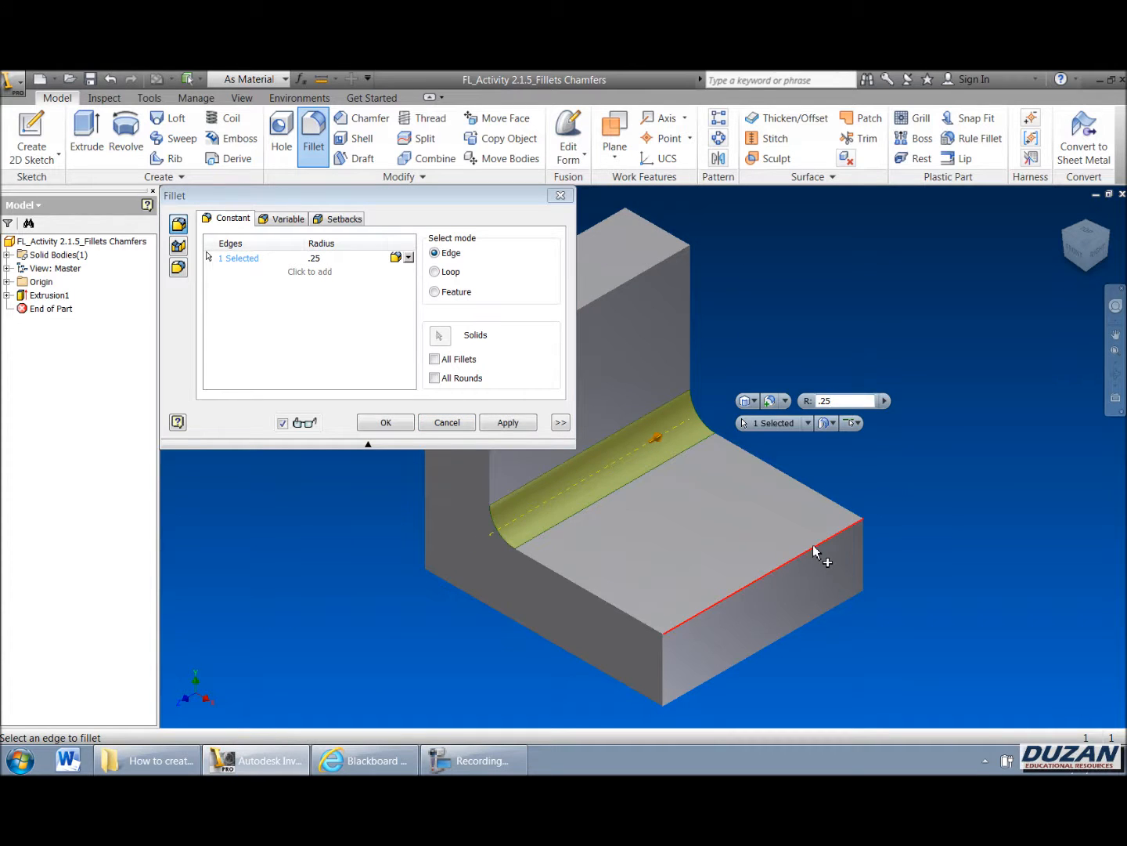
{"action": "left_click", "coordinate": [812, 547]}
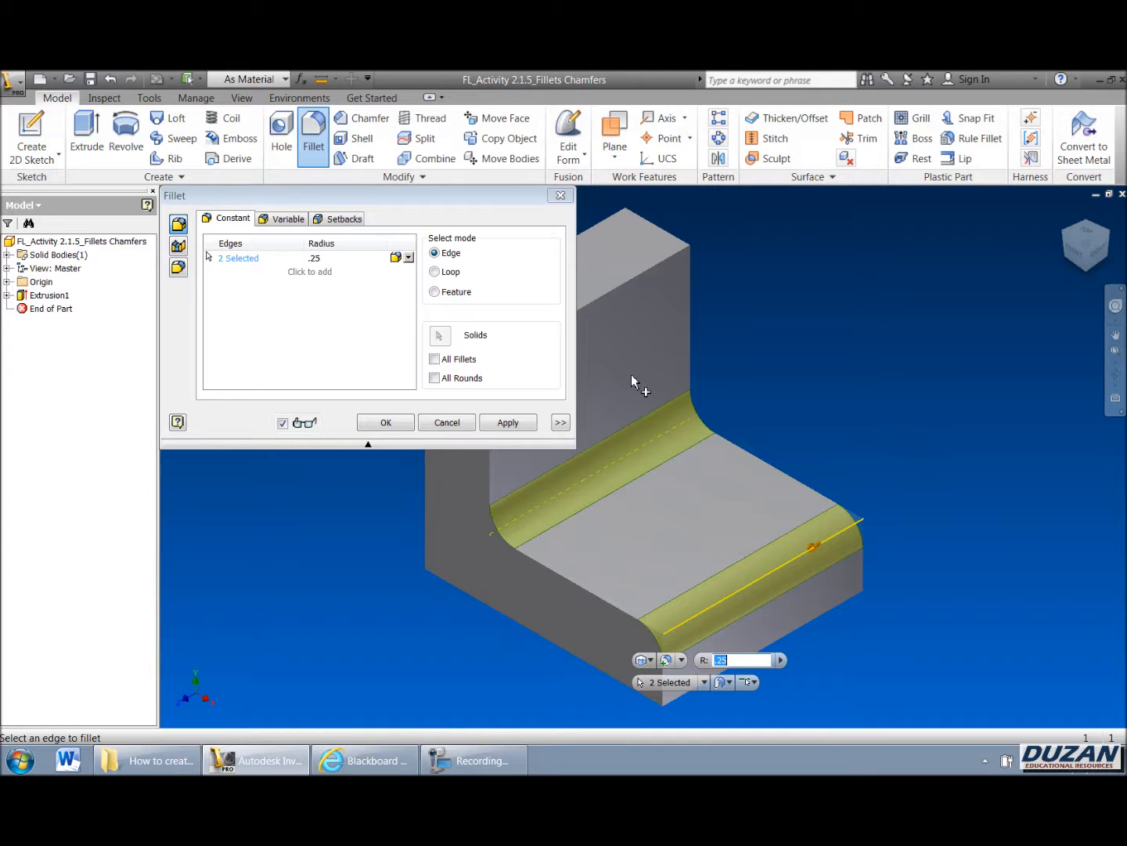
{"action": "left_click", "coordinate": [388, 422]}
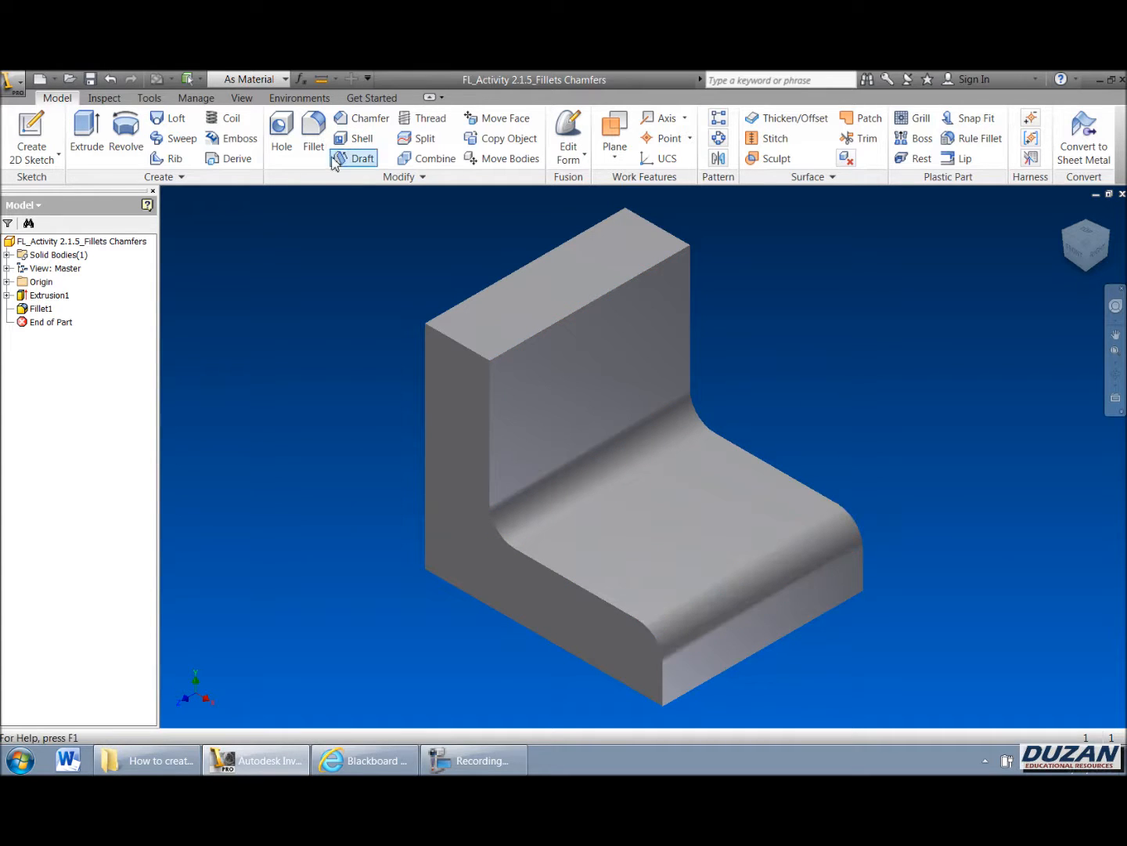
{"action": "left_click", "coordinate": [109, 79]}
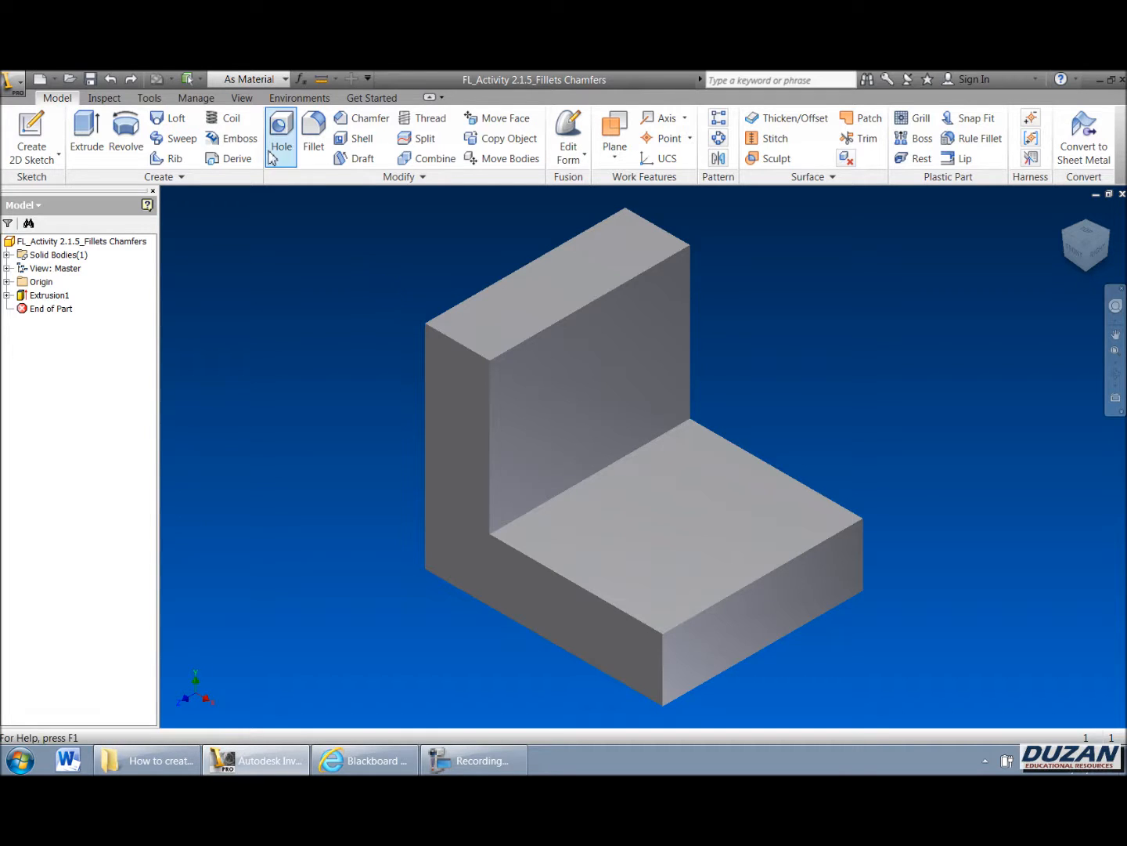
- Try a .25 radius fillet in Loop select mode around the upright's top face, and cancel it
{"action": "left_click", "coordinate": [313, 146]}
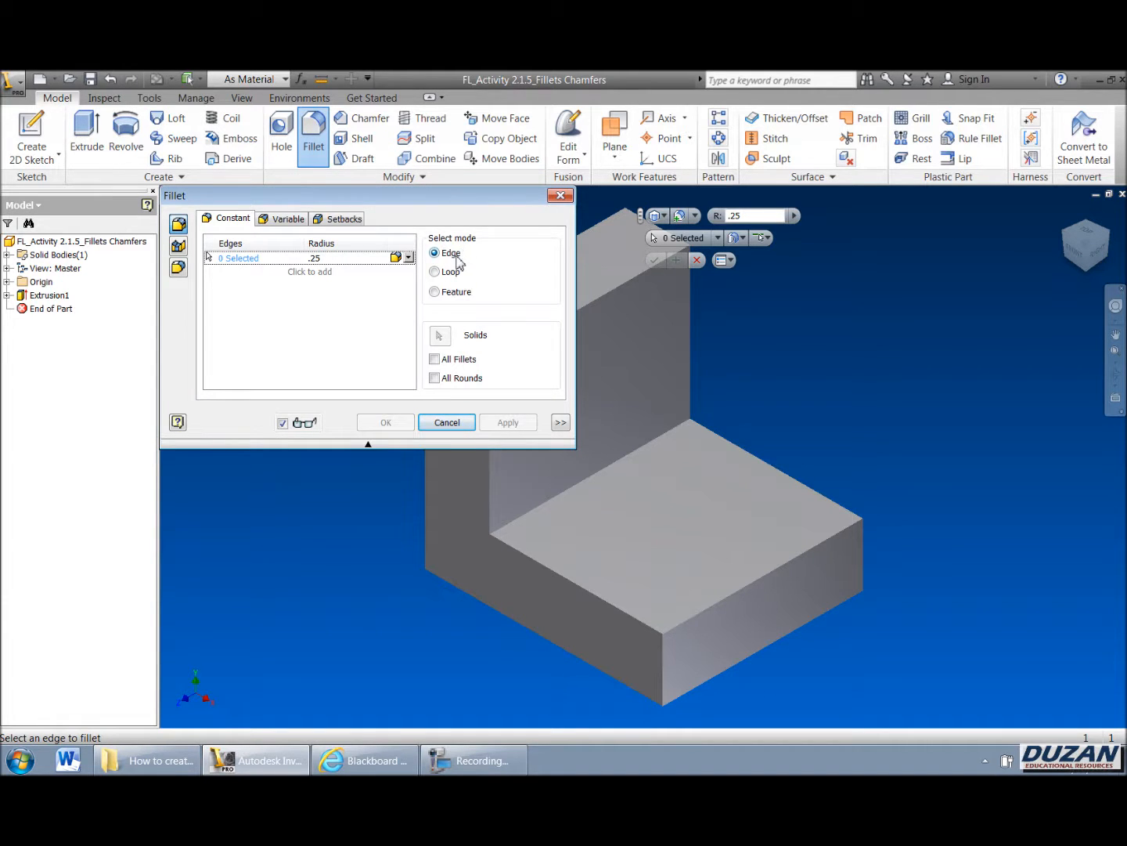
{"action": "left_click", "coordinate": [435, 271]}
{"action": "scroll", "coordinate": [750, 344], "scroll_direction": "down", "scroll_amount": 4}
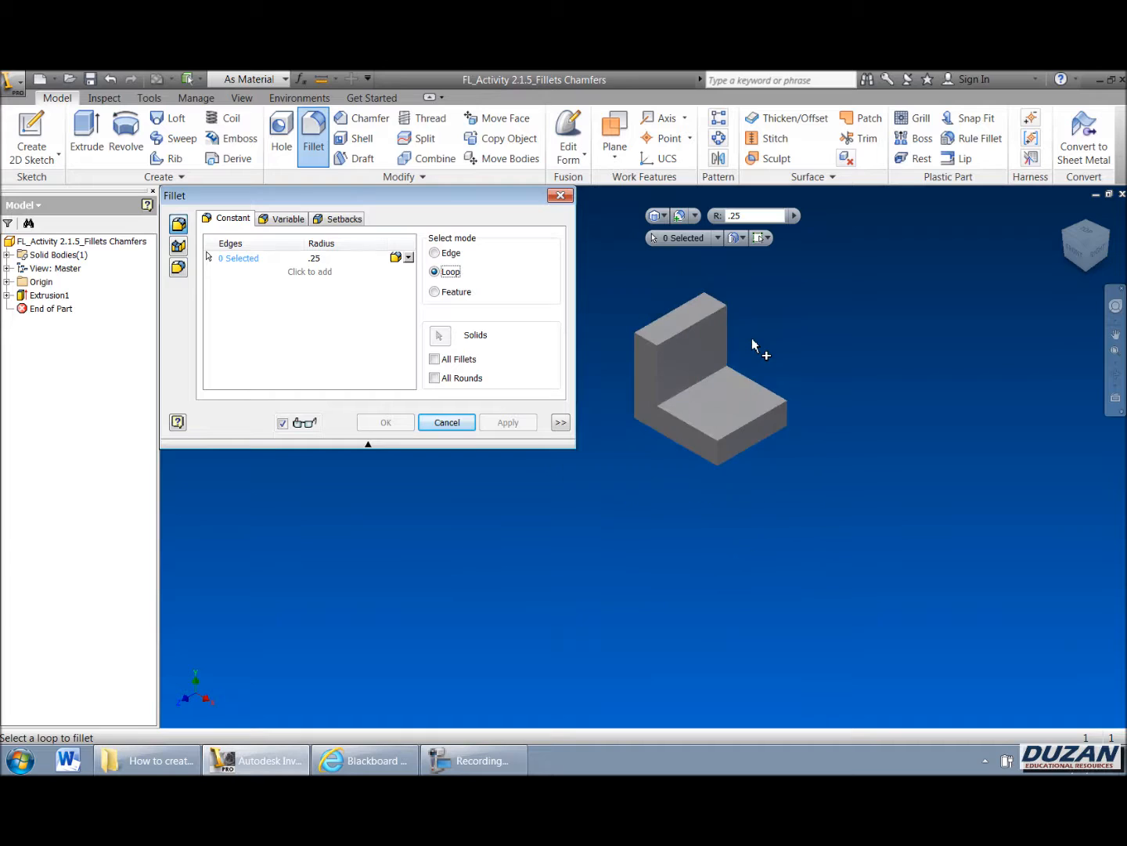
{"action": "scroll", "coordinate": [786, 370], "scroll_direction": "up", "scroll_amount": 3}
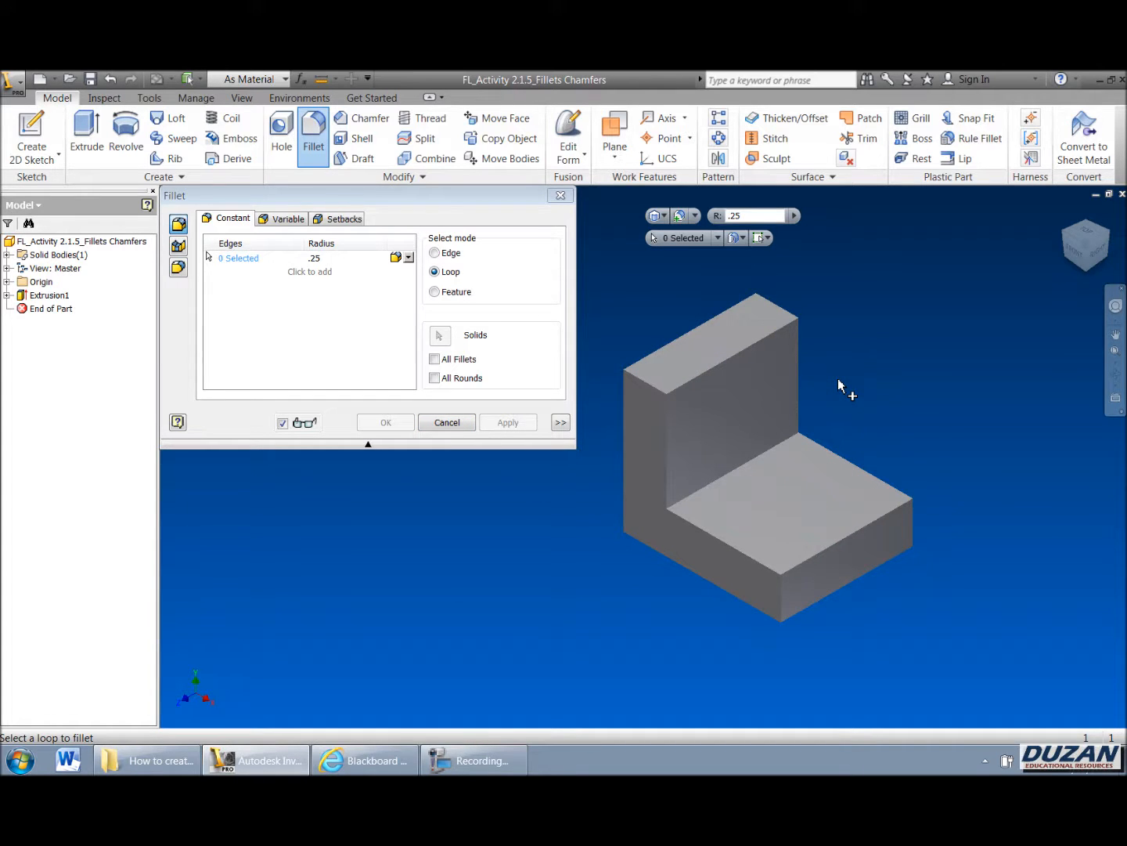
{"action": "left_click", "coordinate": [705, 333]}
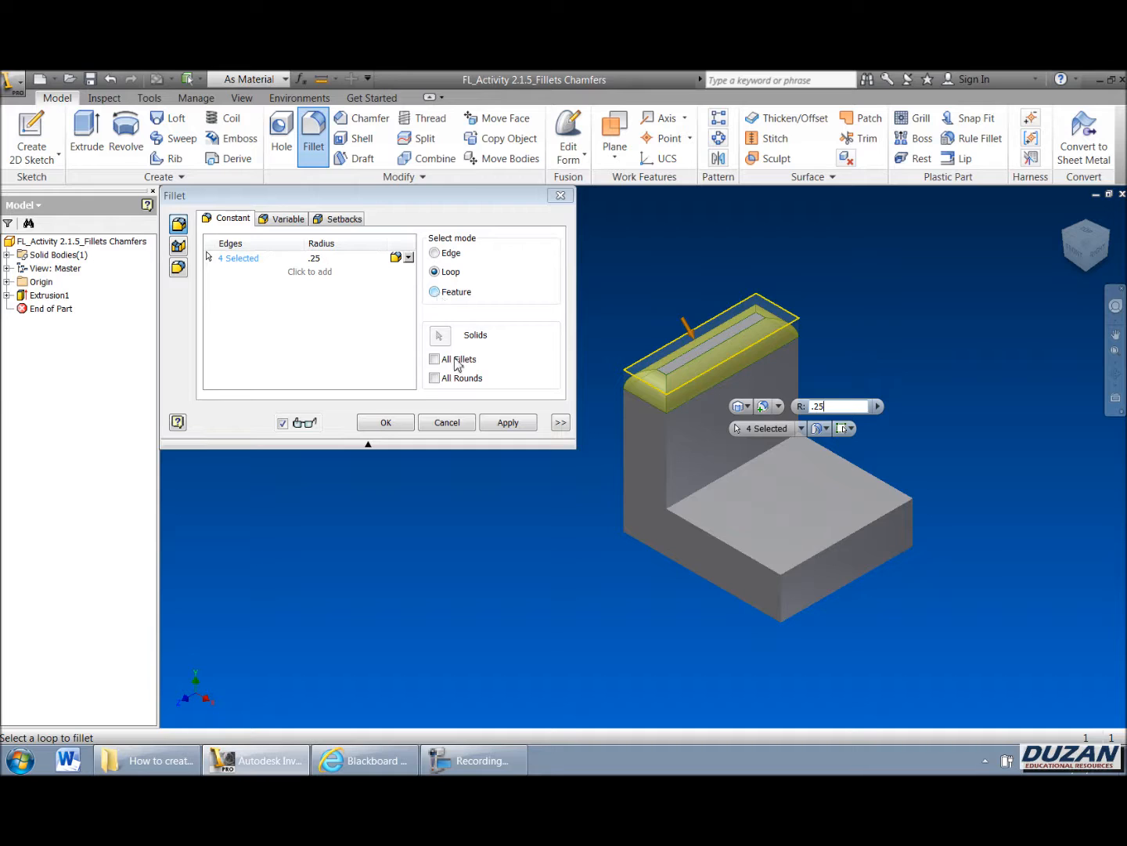
{"action": "left_click", "coordinate": [458, 422]}
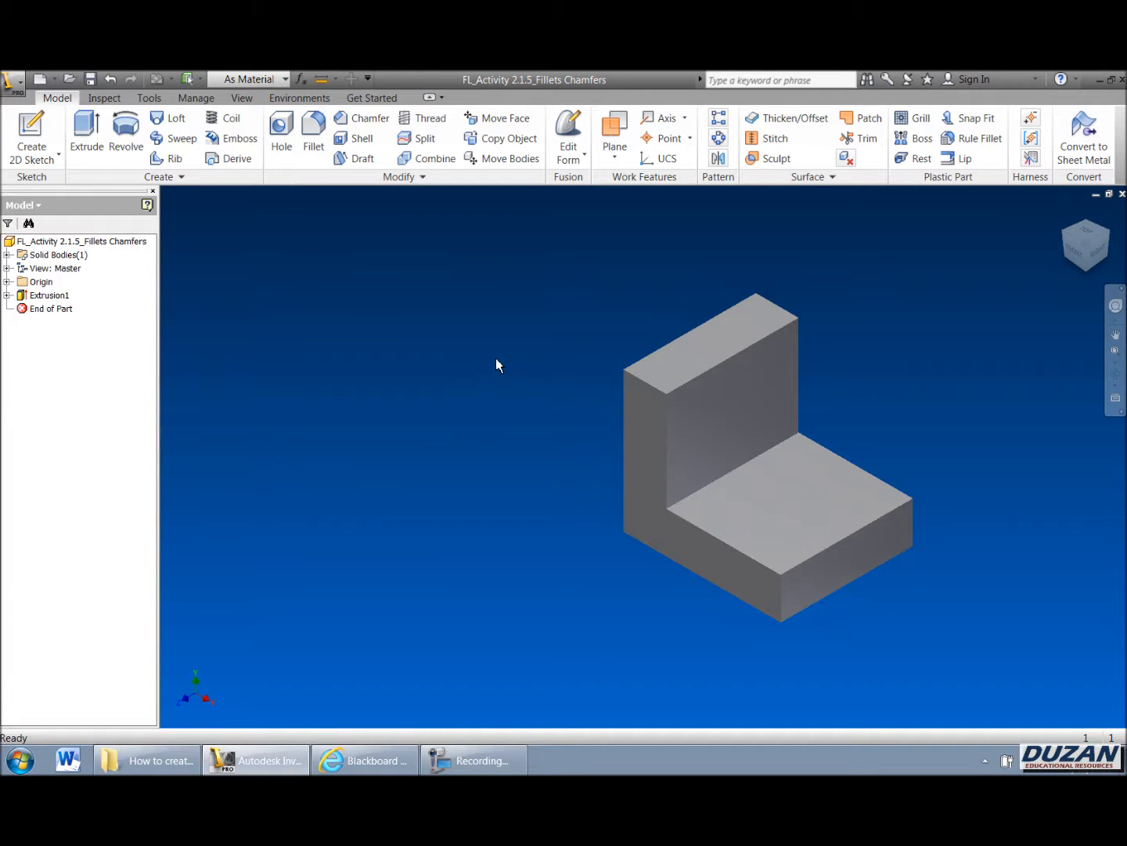
- Fillet the whole part with a .25 radius using All Fillets and All Rounds, and undo the fillet
{"action": "left_click", "coordinate": [313, 137]}
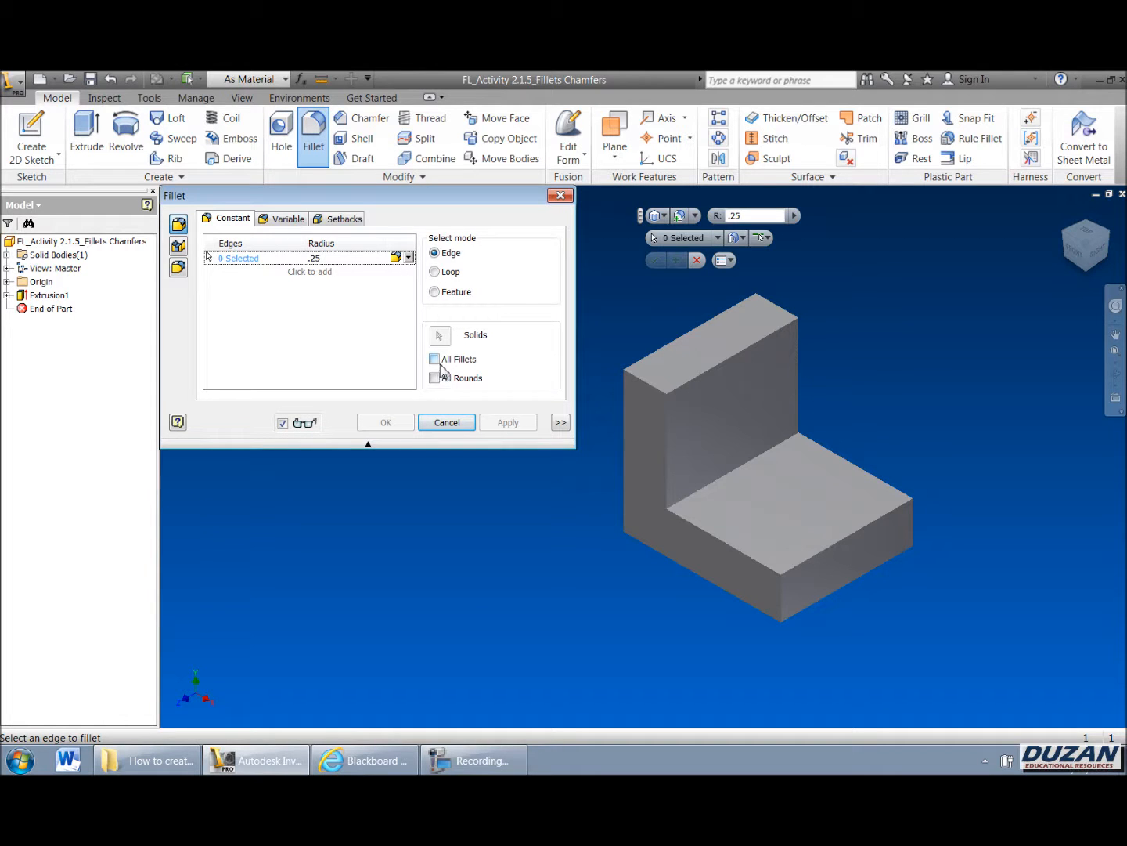
{"action": "left_click", "coordinate": [435, 360]}
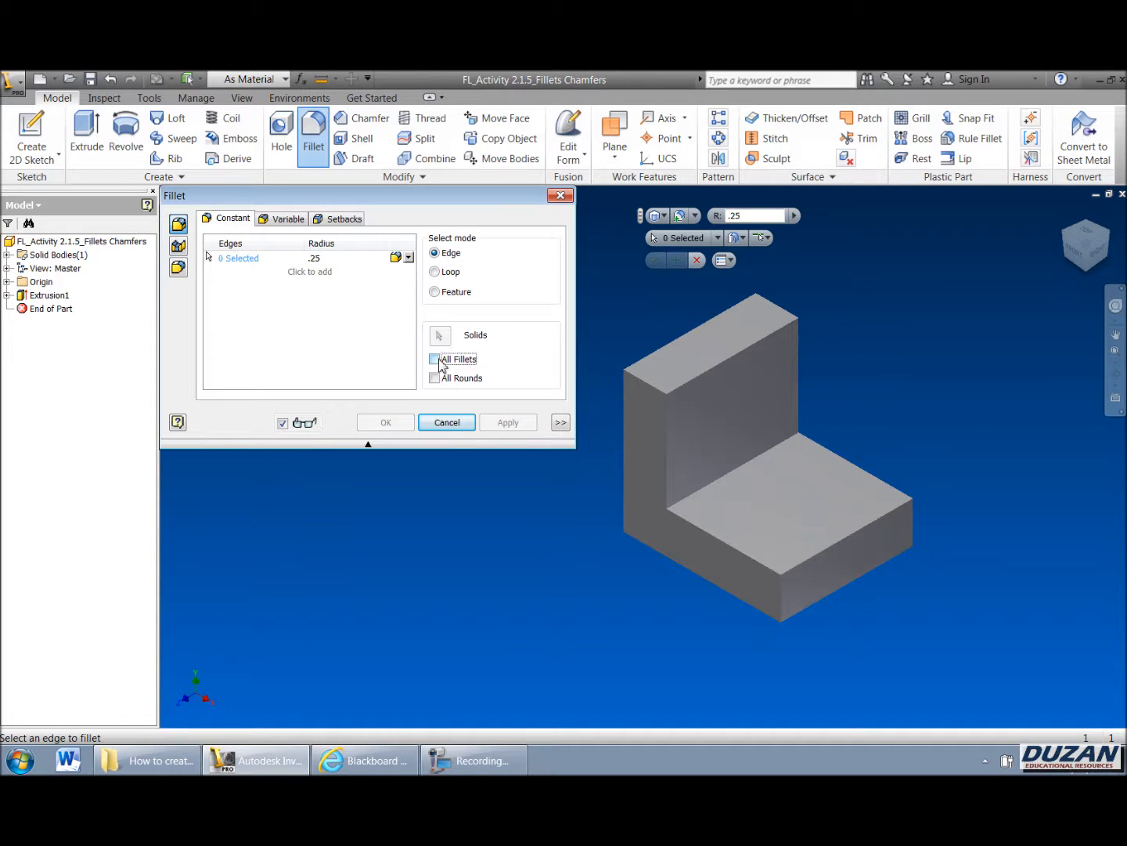
{"action": "left_click", "coordinate": [436, 379]}
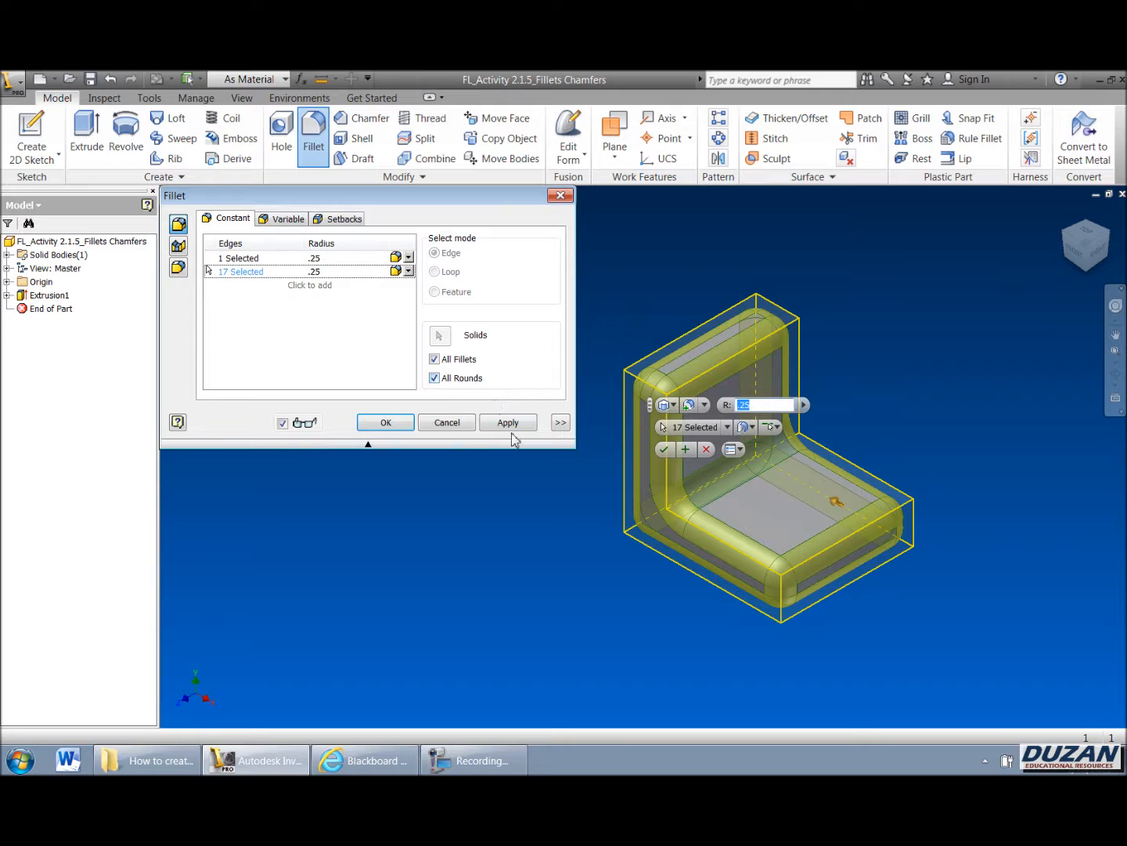
{"action": "left_click", "coordinate": [380, 422]}
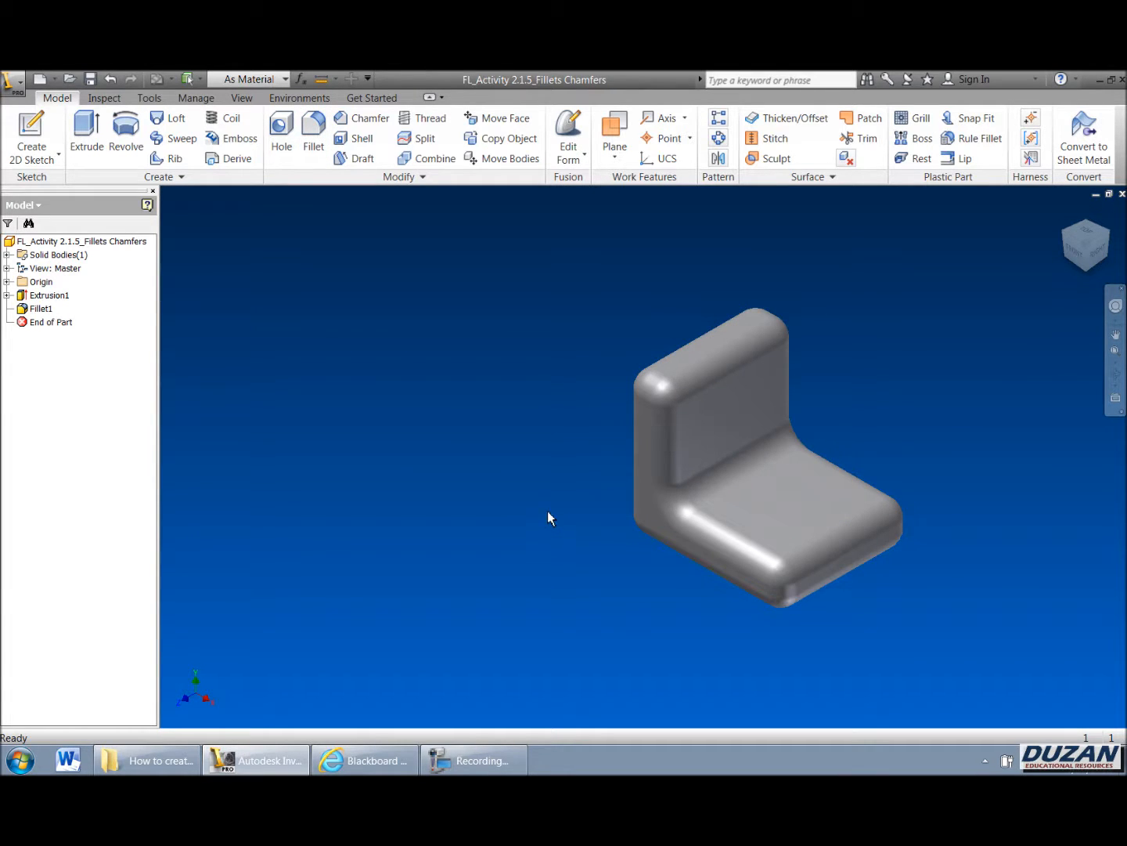
{"action": "left_click", "coordinate": [110, 79]}
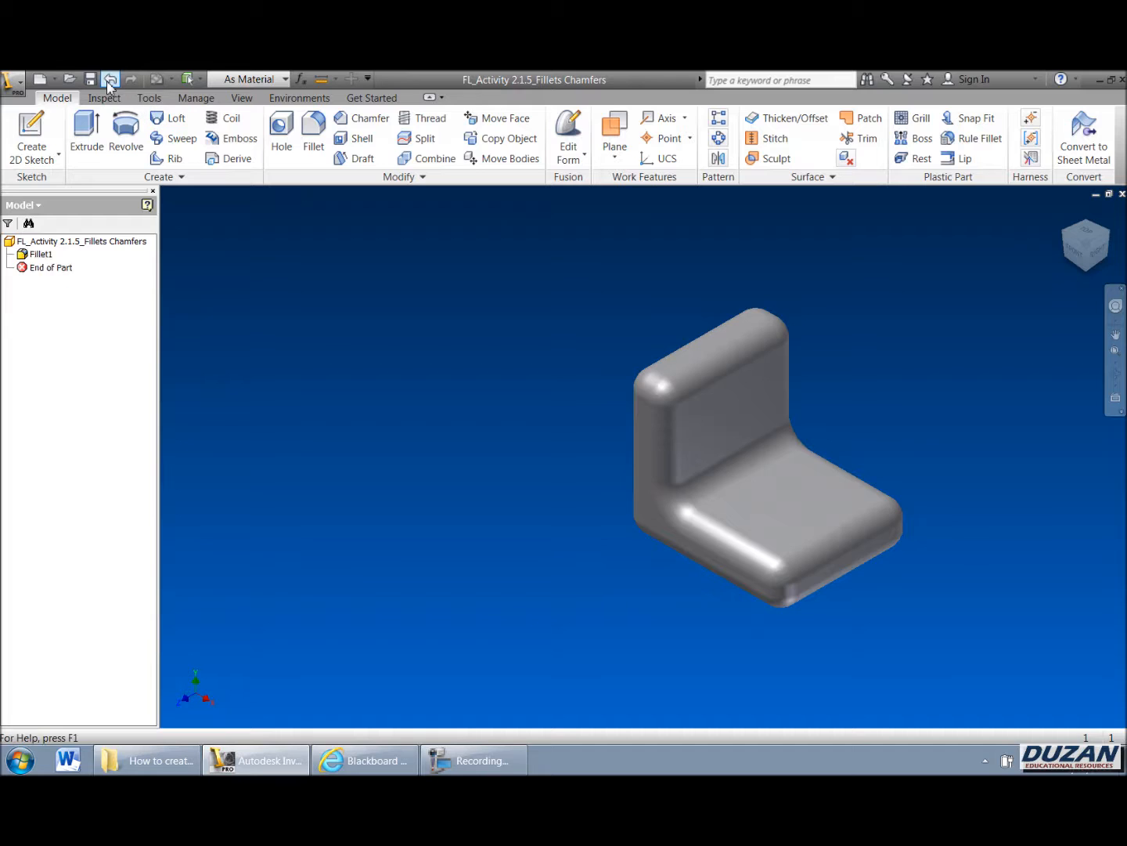
- Examine the Fillet tool's Variable, Setbacks, Constant and expanded edge options, and close it without applying a fillet
{"action": "left_click", "coordinate": [314, 139]}
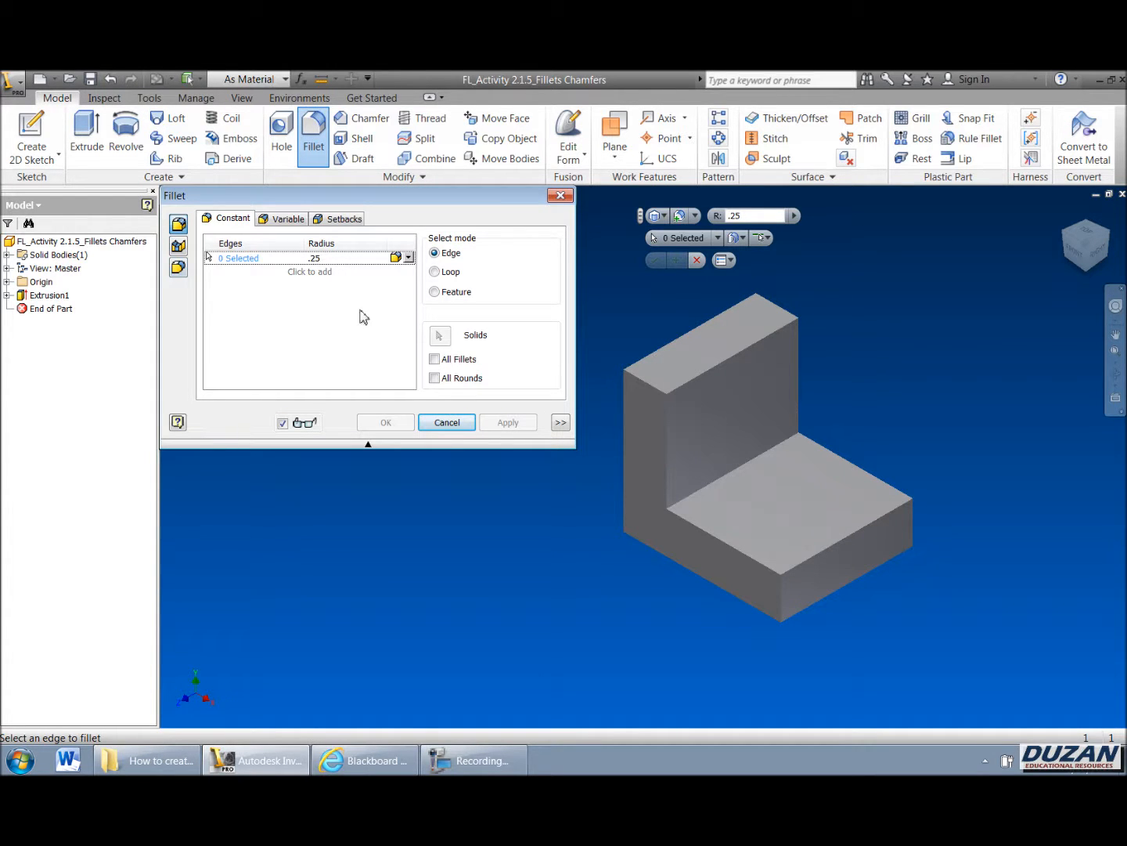
{"action": "left_click", "coordinate": [299, 223]}
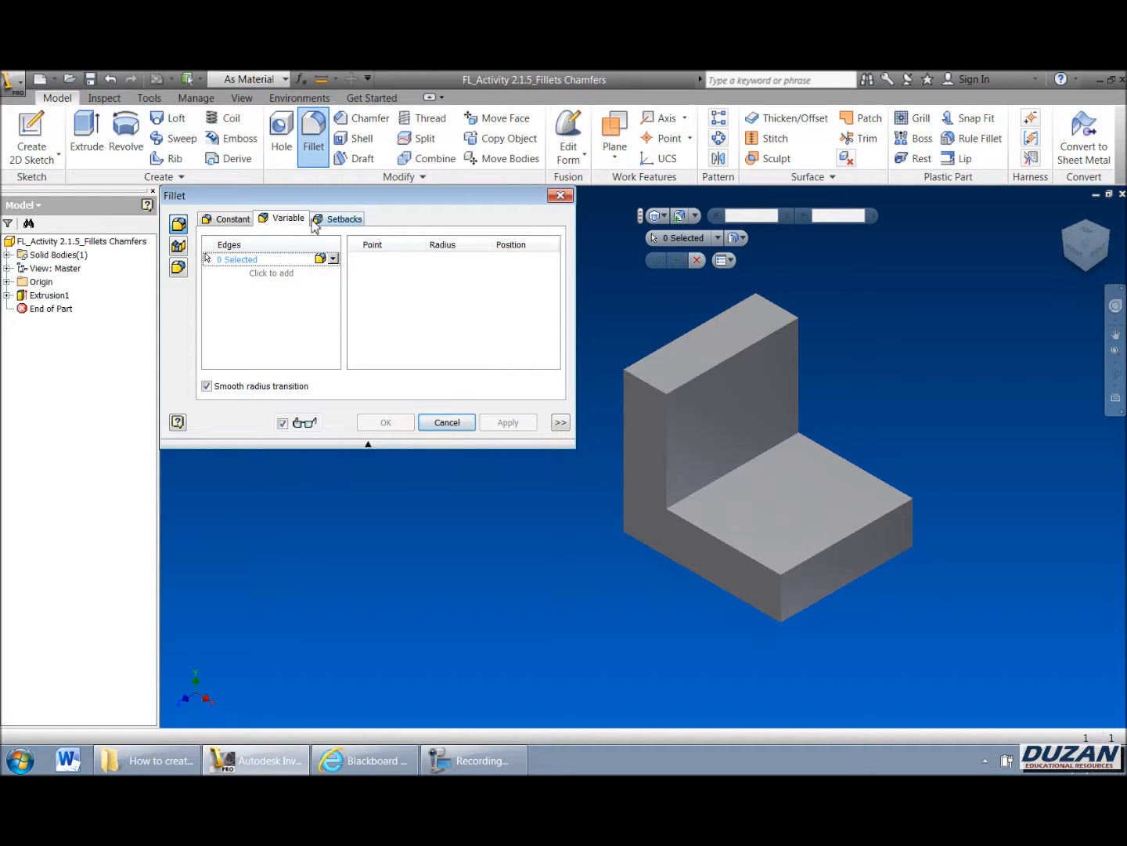
{"action": "left_click", "coordinate": [329, 221]}
{"action": "left_click", "coordinate": [289, 220]}
{"action": "left_click", "coordinate": [230, 219]}
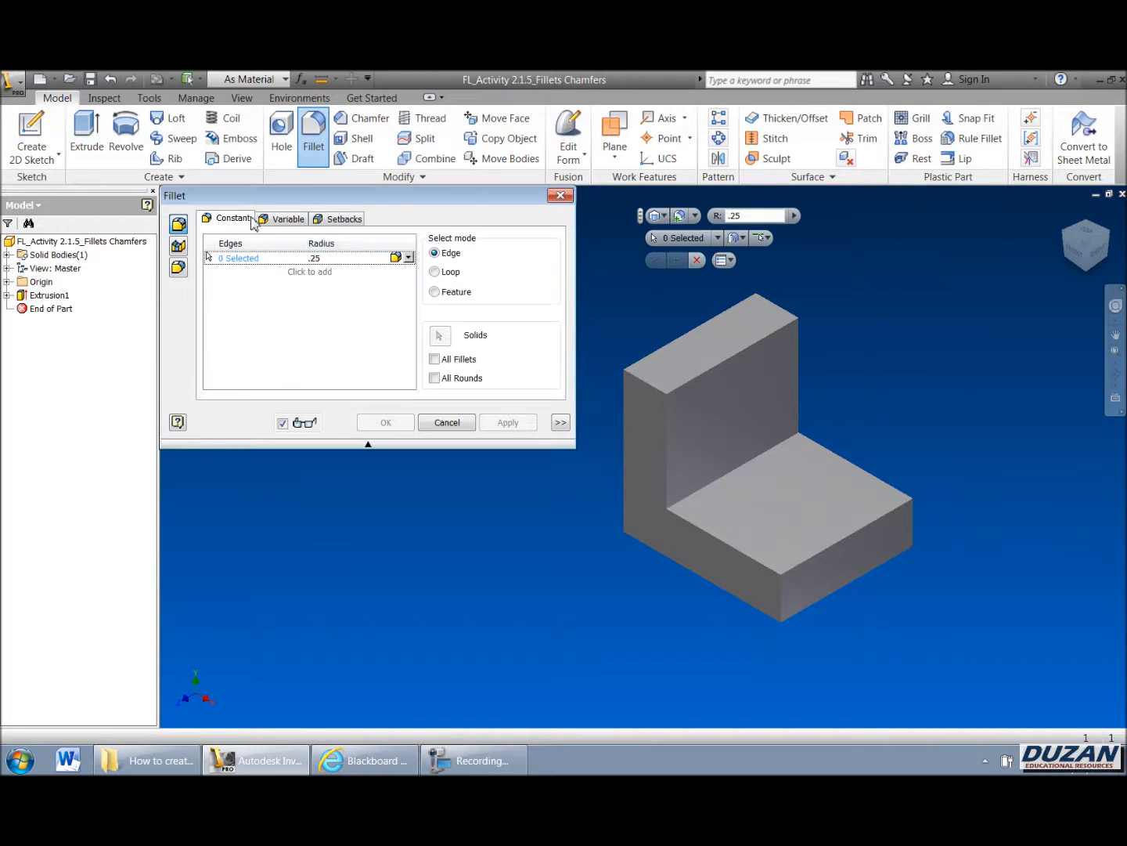
{"action": "left_click", "coordinate": [560, 422]}
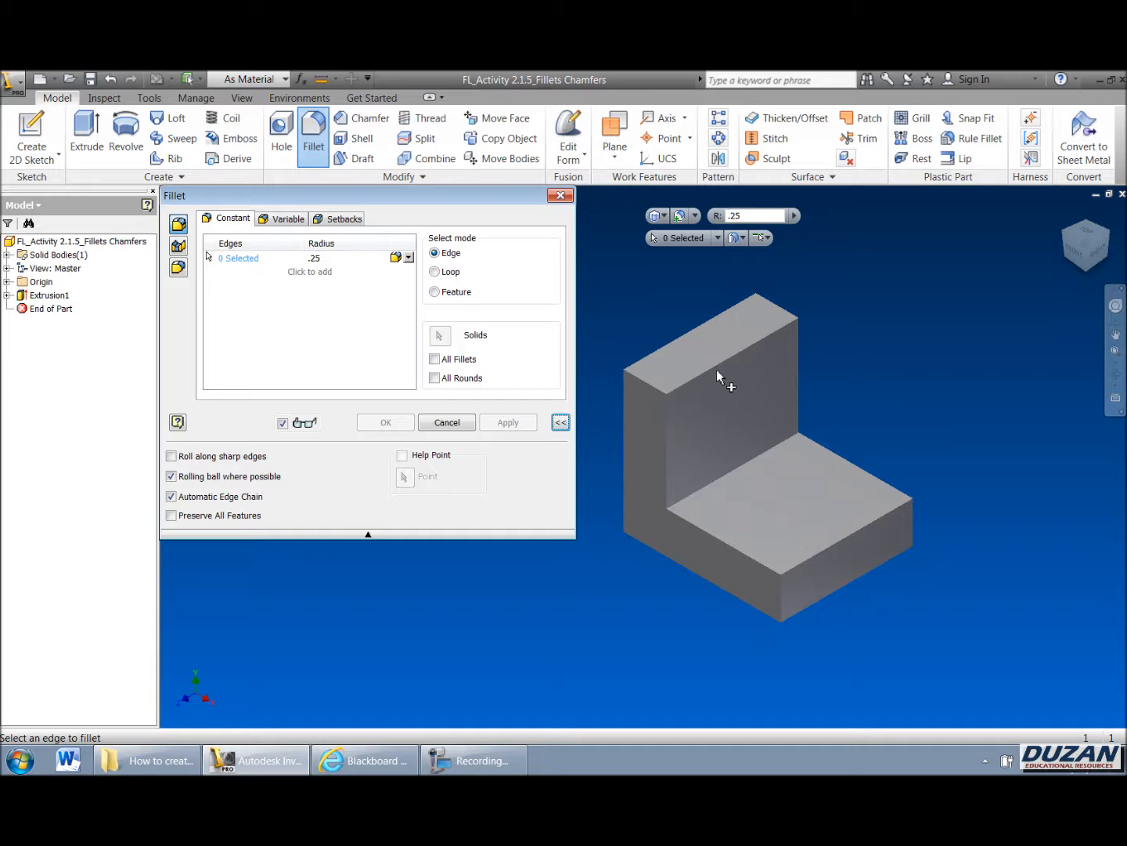
{"action": "left_click", "coordinate": [569, 195]}
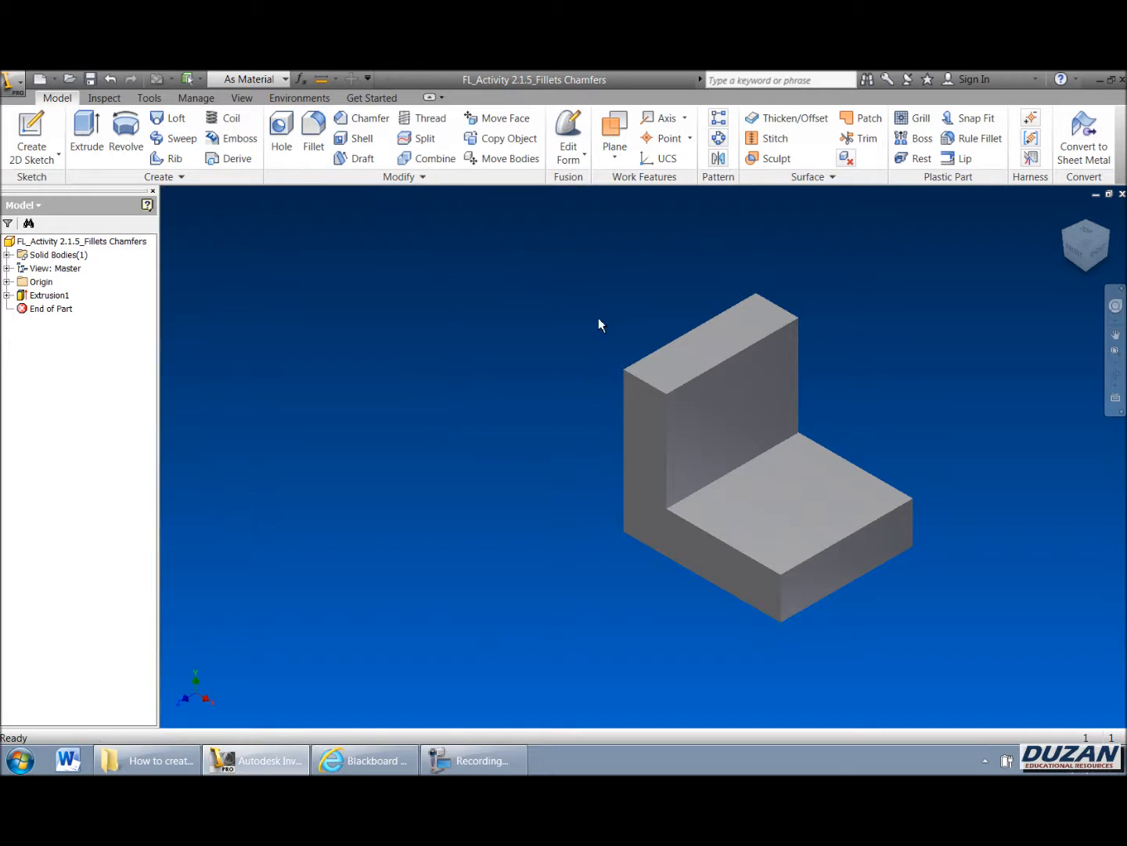
{"action": "middle_click_drag", "start_coordinate": [694, 407], "coordinate": [556, 402]}
{"action": "scroll", "coordinate": [604, 405], "scroll_direction": "up", "scroll_amount": 3}
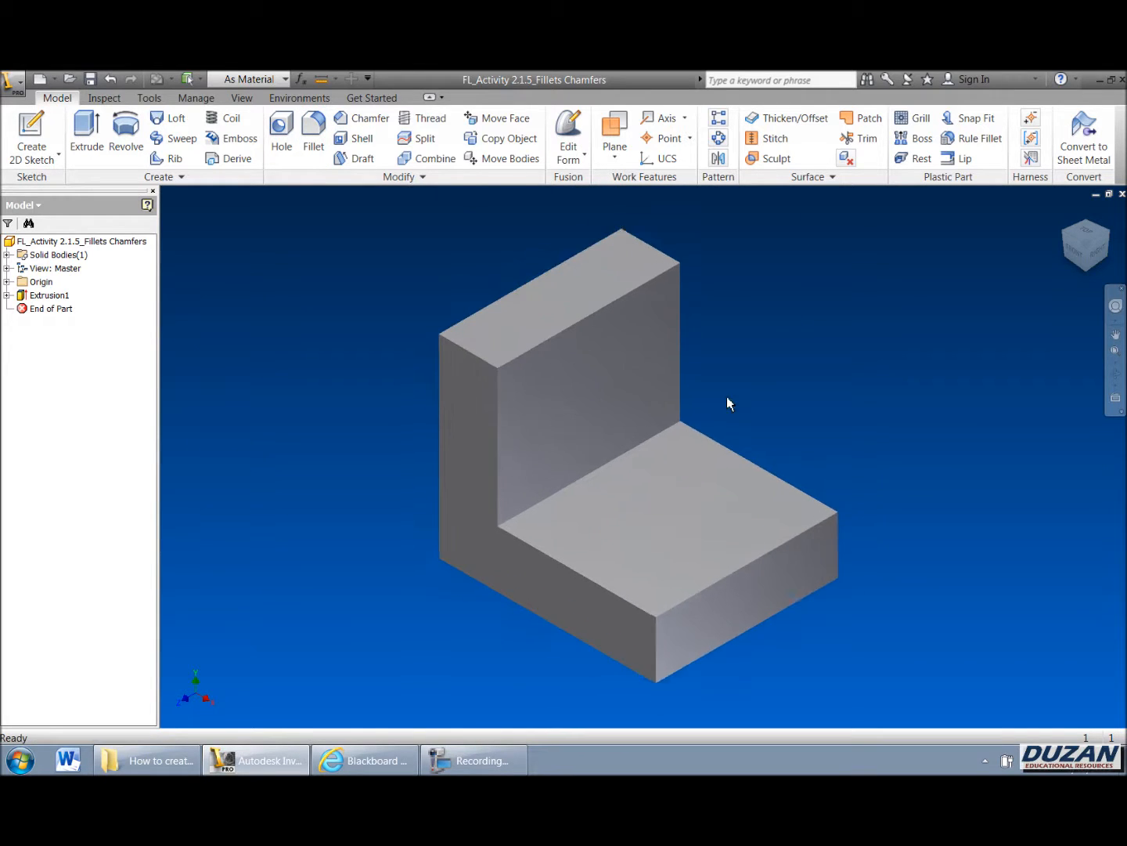